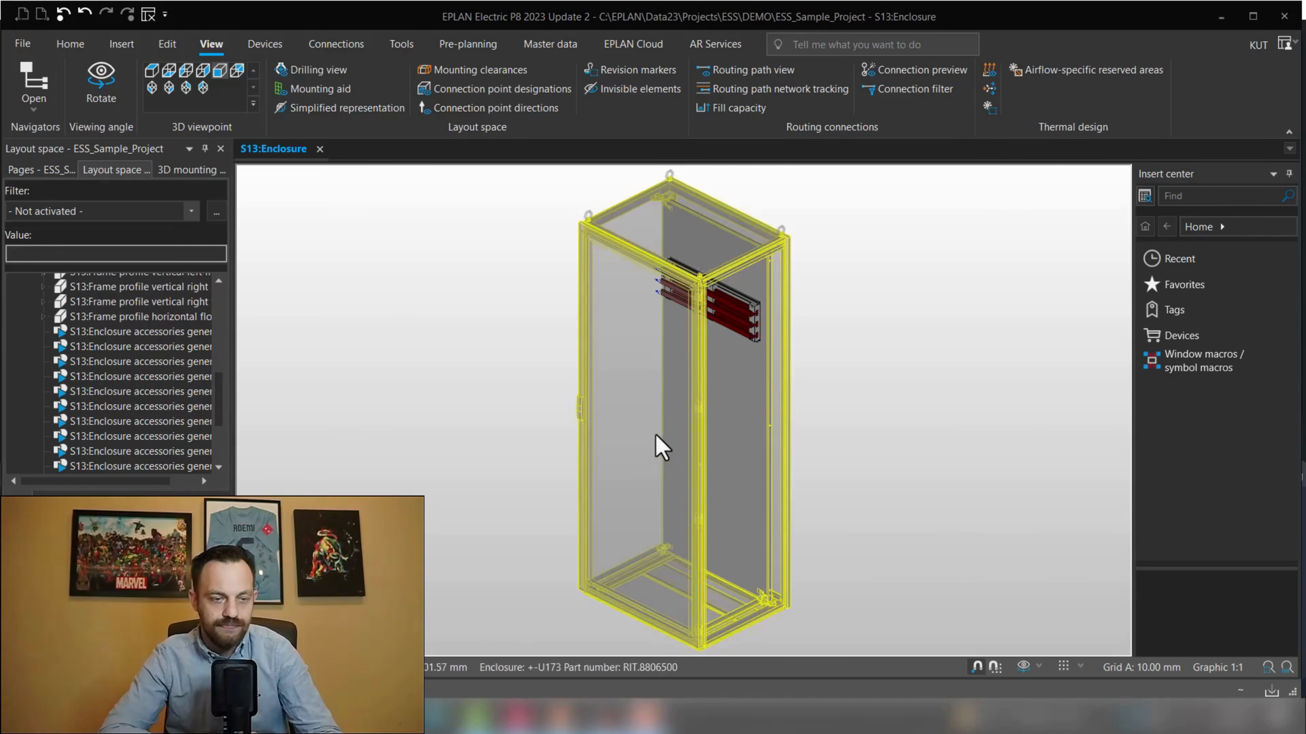
Open the enclosure's mounting panel in its own view and switch it to the front viewpoint
scroll(164, 394, up, 2)
scroll(79, 324, up, 5)
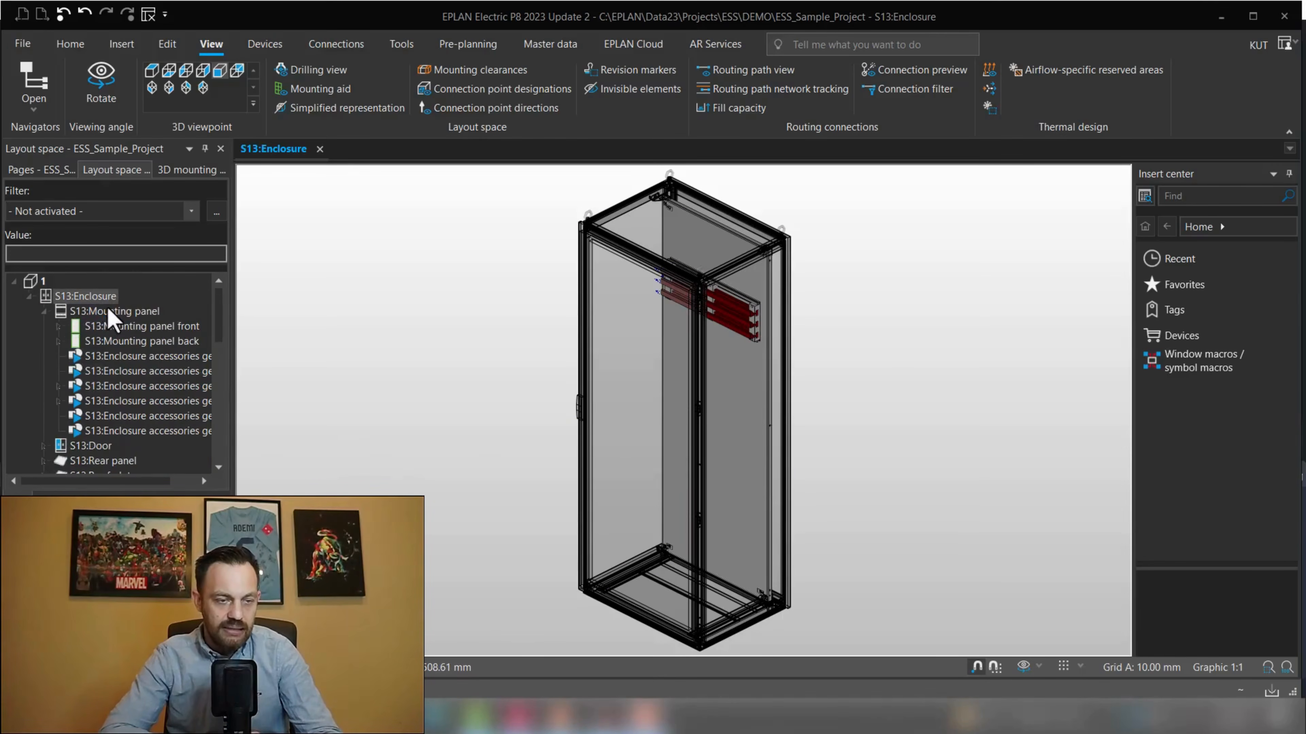
double_click(109, 311)
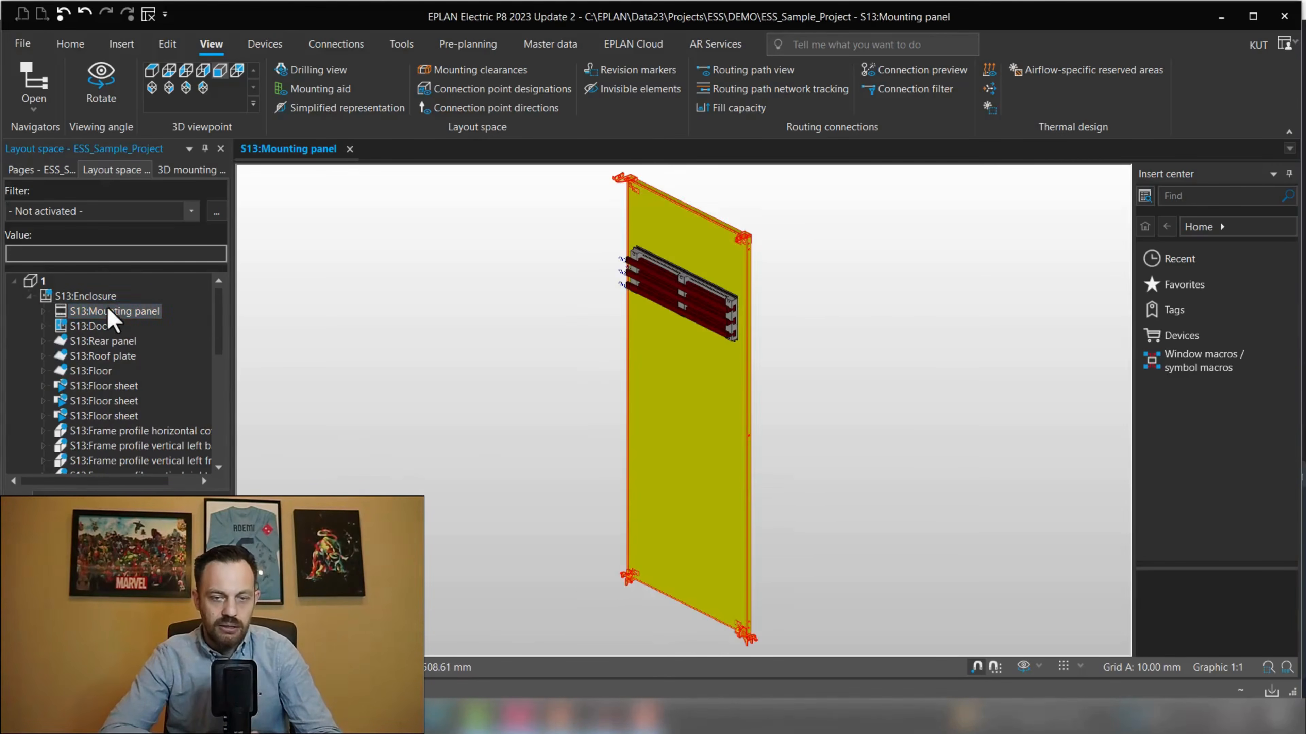
click(220, 71)
click(121, 44)
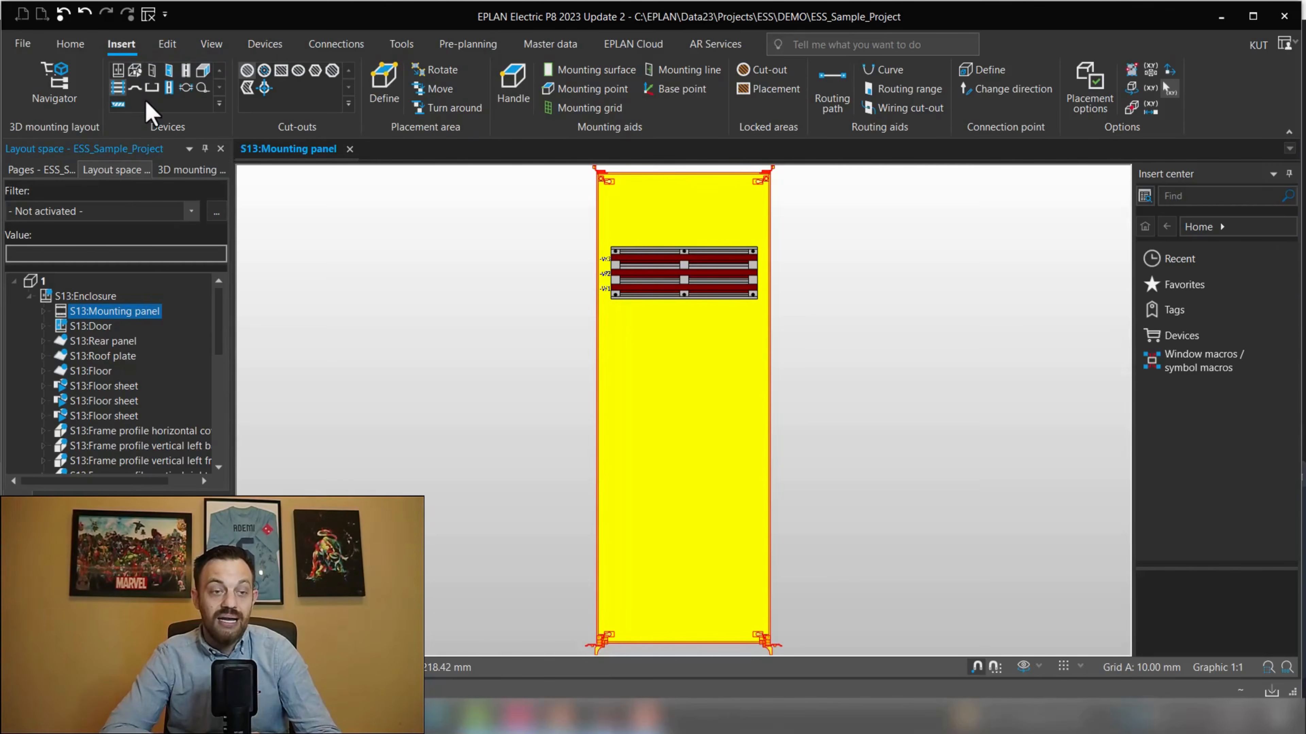
Insert a user-defined rail using part RIT.9340170 (Base tray) below the existing trays, about 577 mm long
click(169, 87)
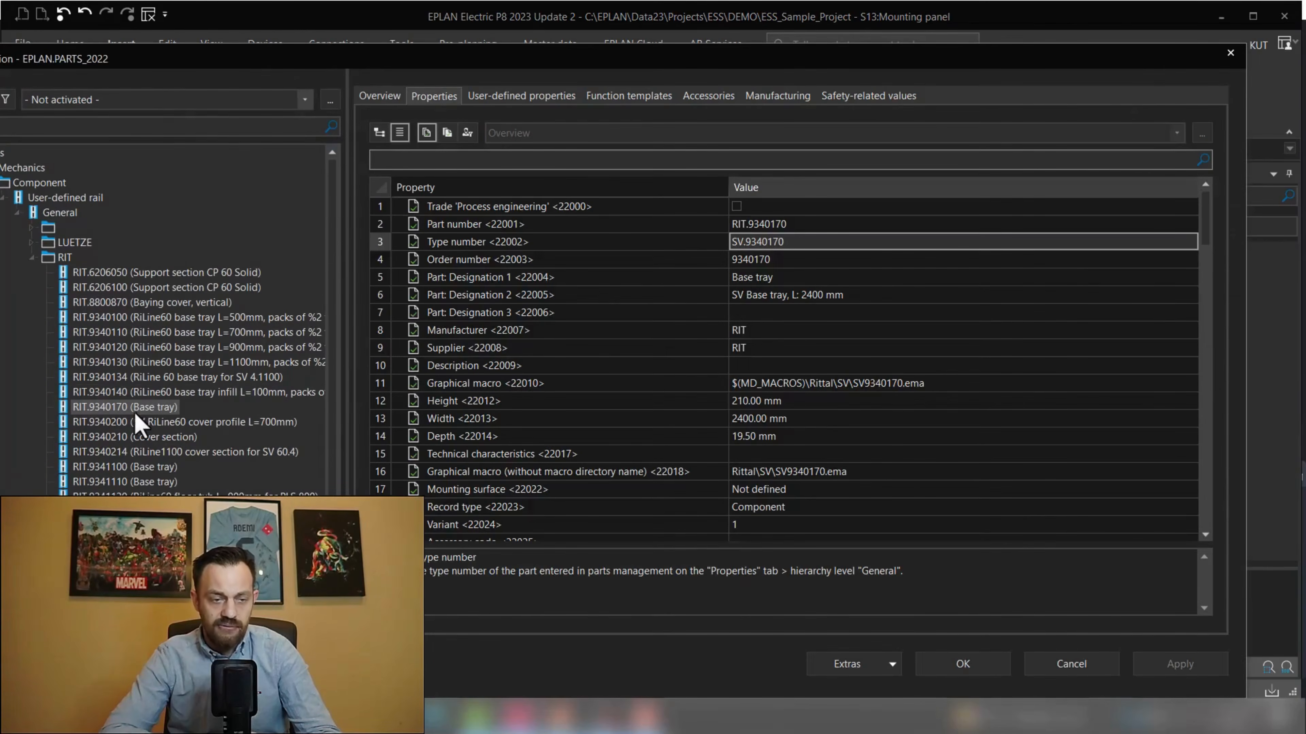
double_click(135, 413)
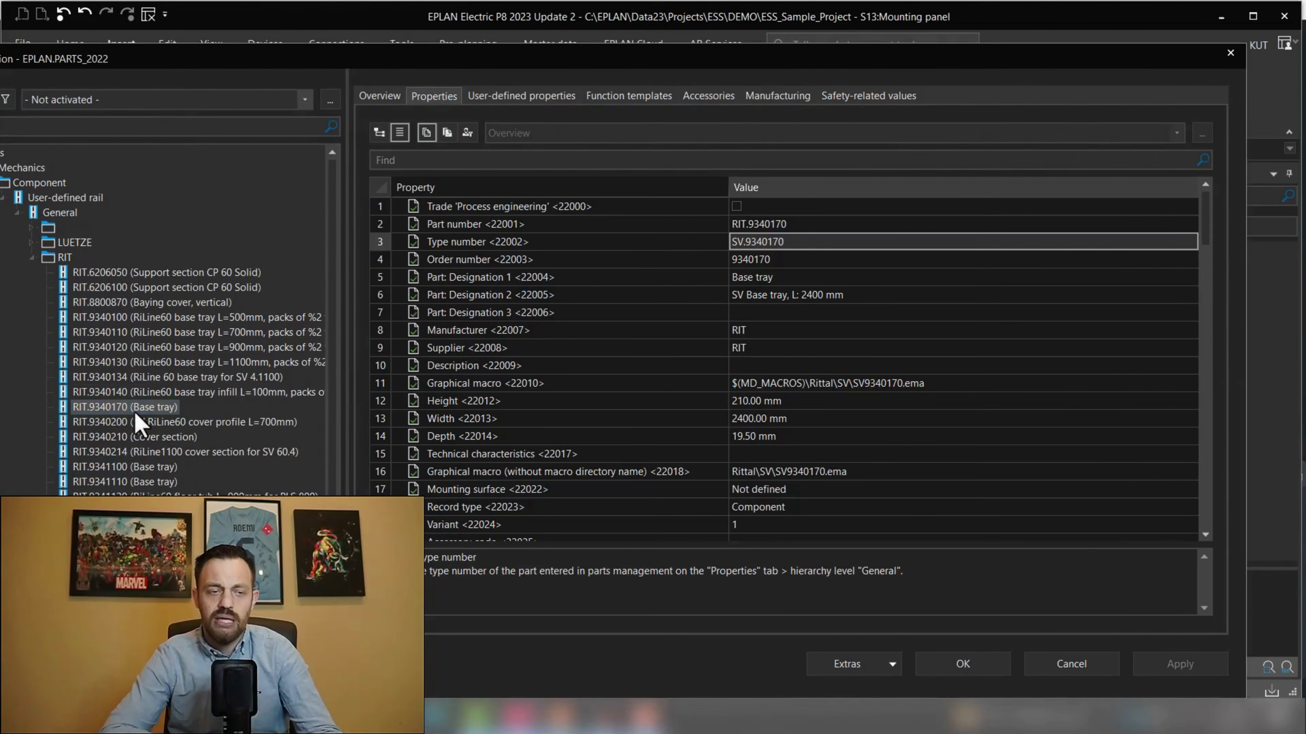
scroll(615, 344, up, 5)
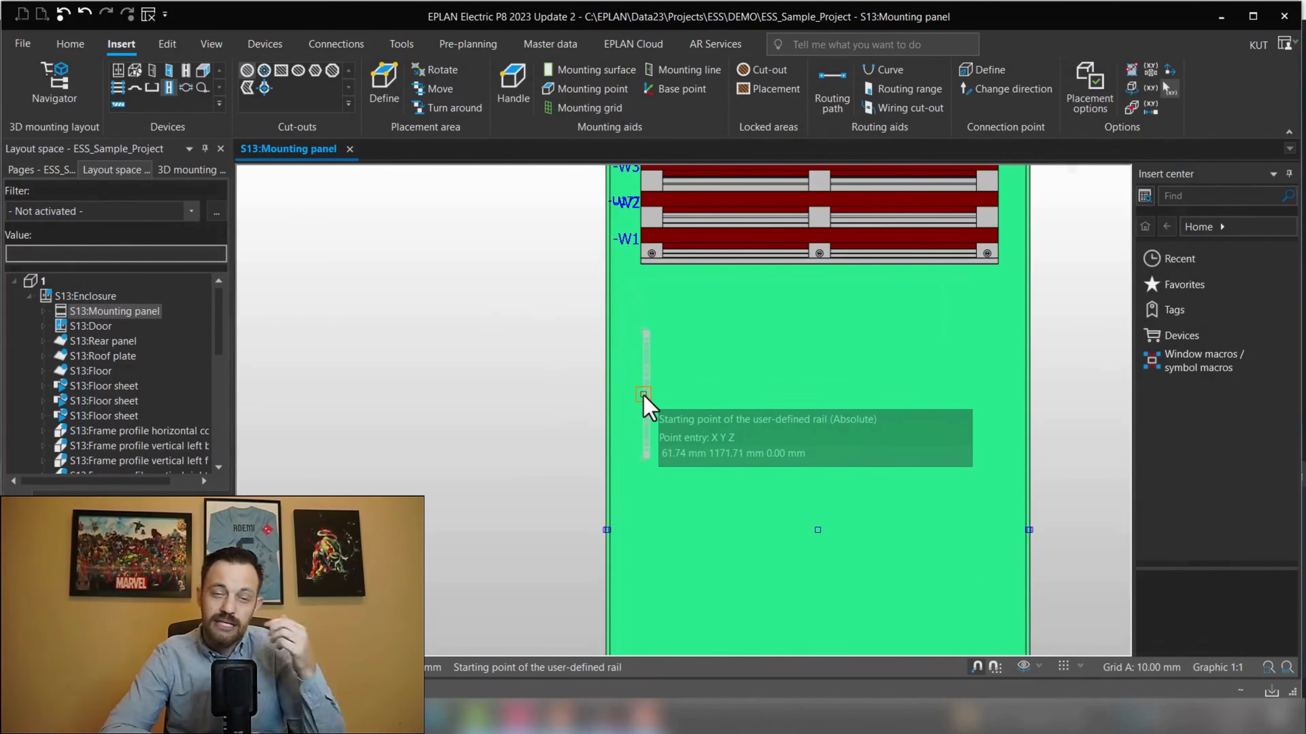
click(643, 389)
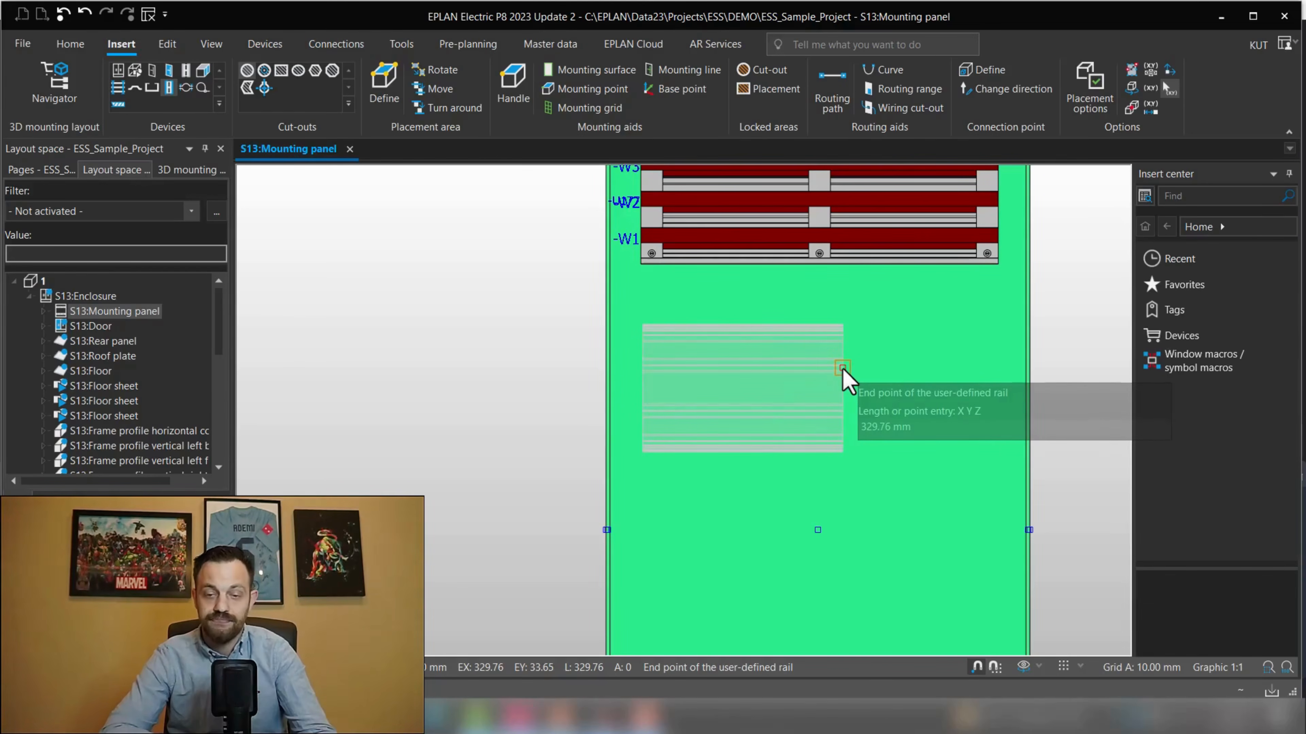
scroll(939, 373, down, 2)
middle_drag(853, 401, 676, 429)
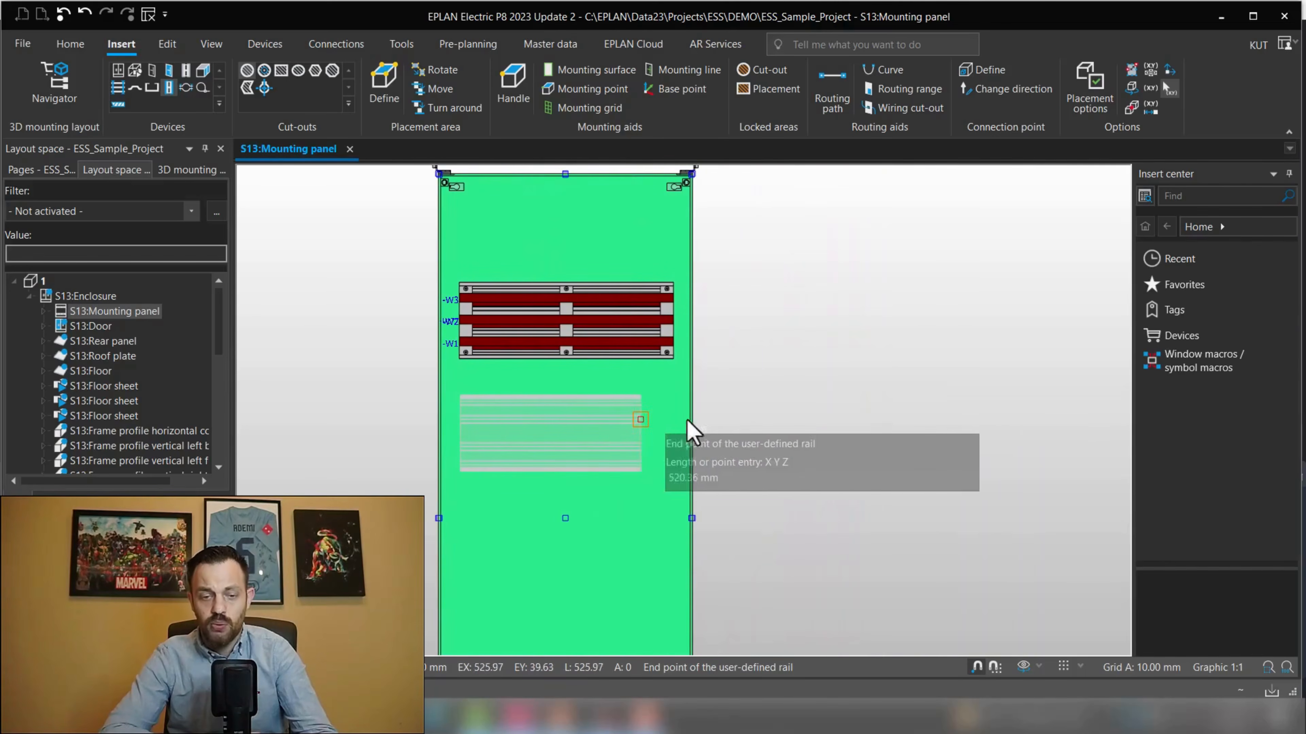
middle_drag(939, 412, 763, 437)
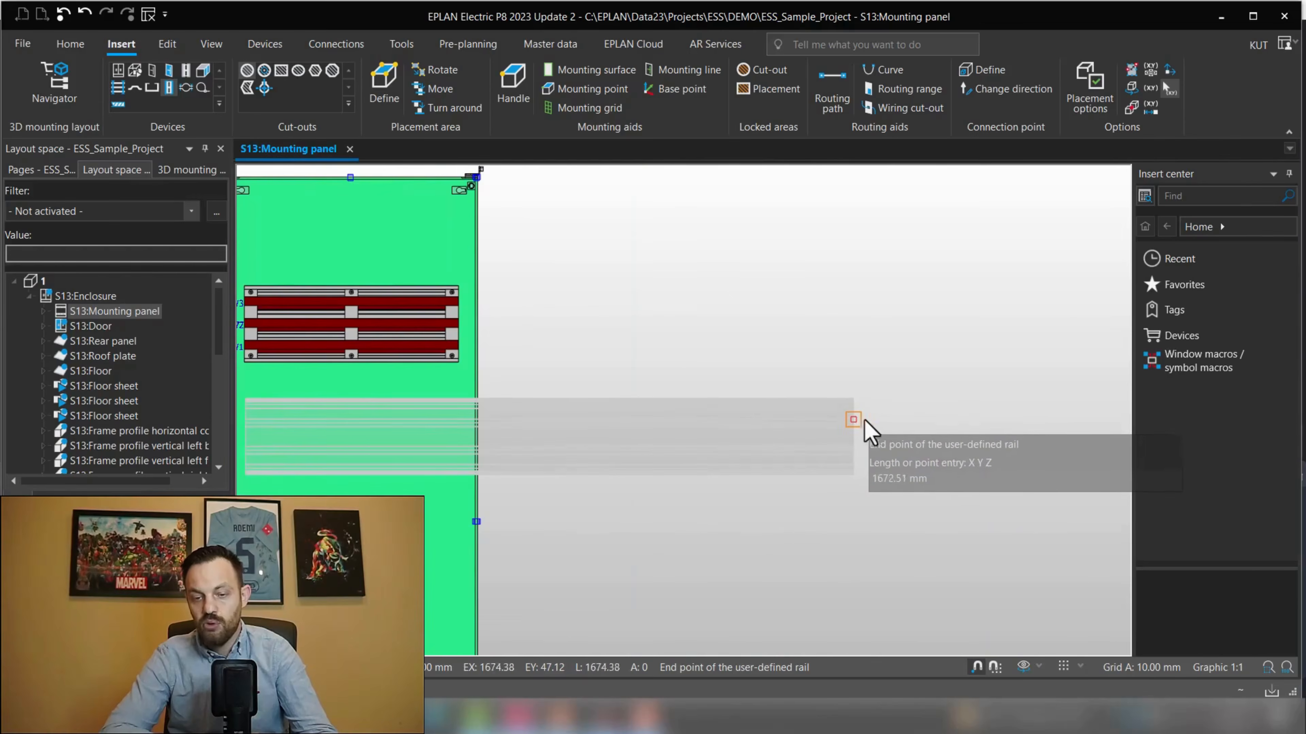
middle_drag(977, 427, 754, 406)
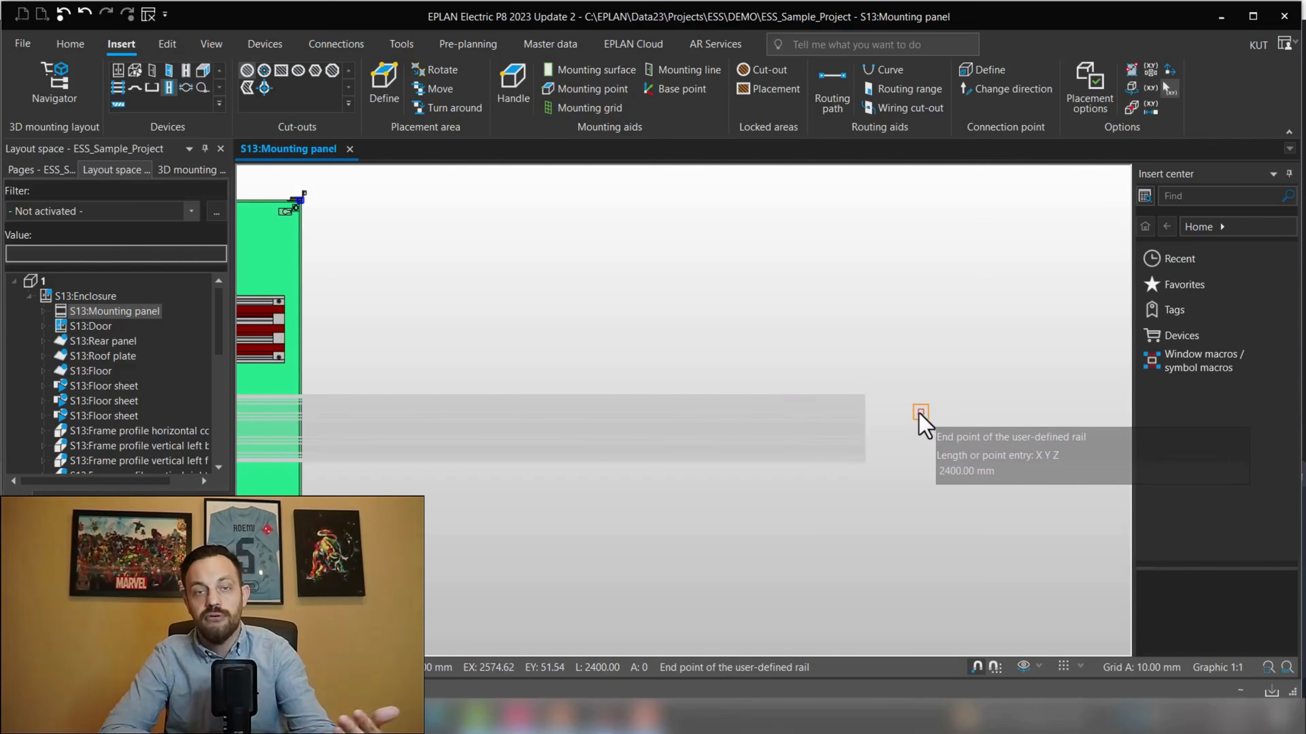
middle_drag(452, 417, 915, 438)
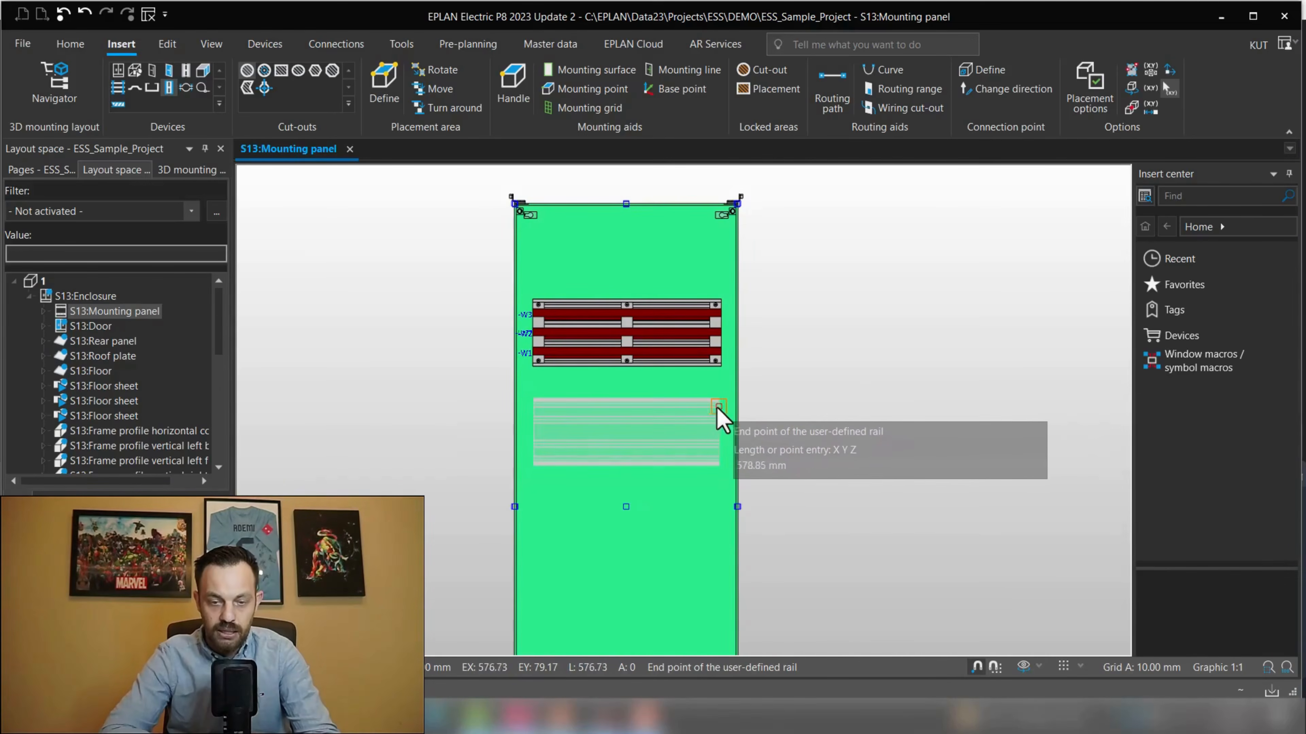
click(719, 411)
key(Escape)
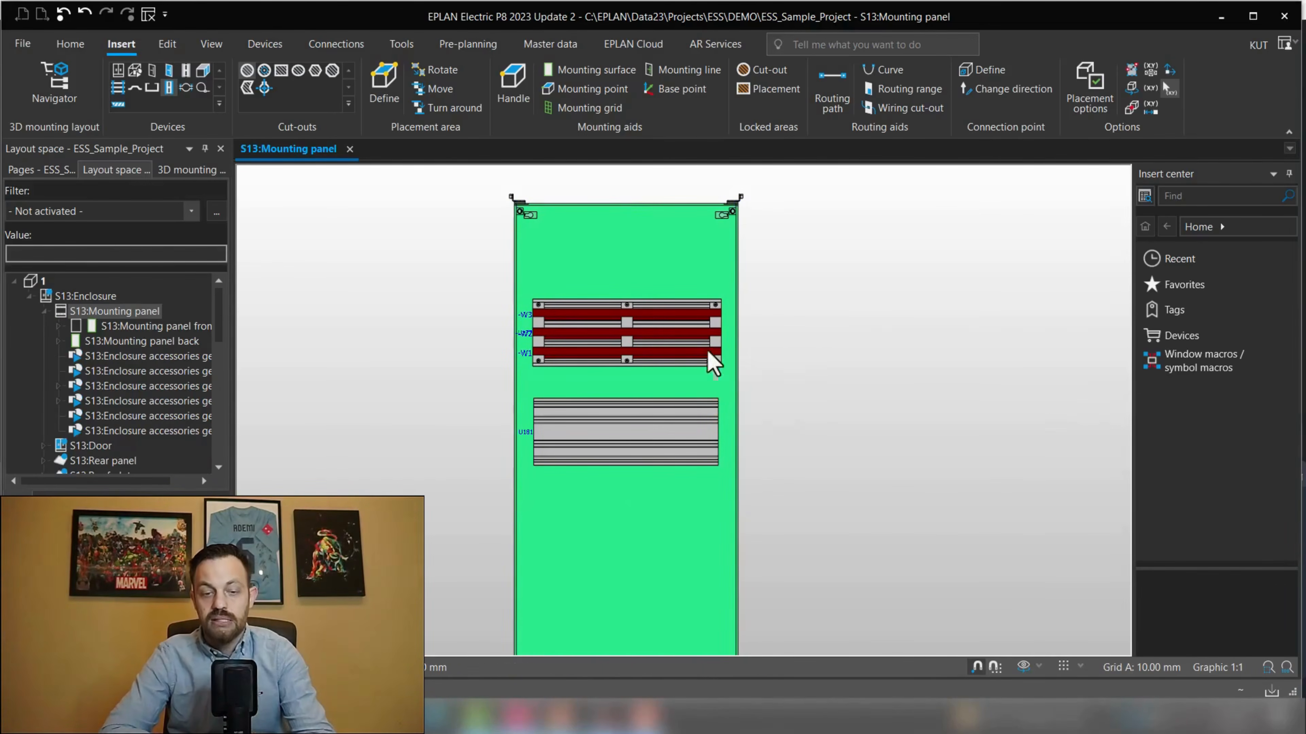
Open parts management and search the parts database for RIT.9340170
scroll(533, 379, up, 4)
middle_drag(617, 402, 610, 358)
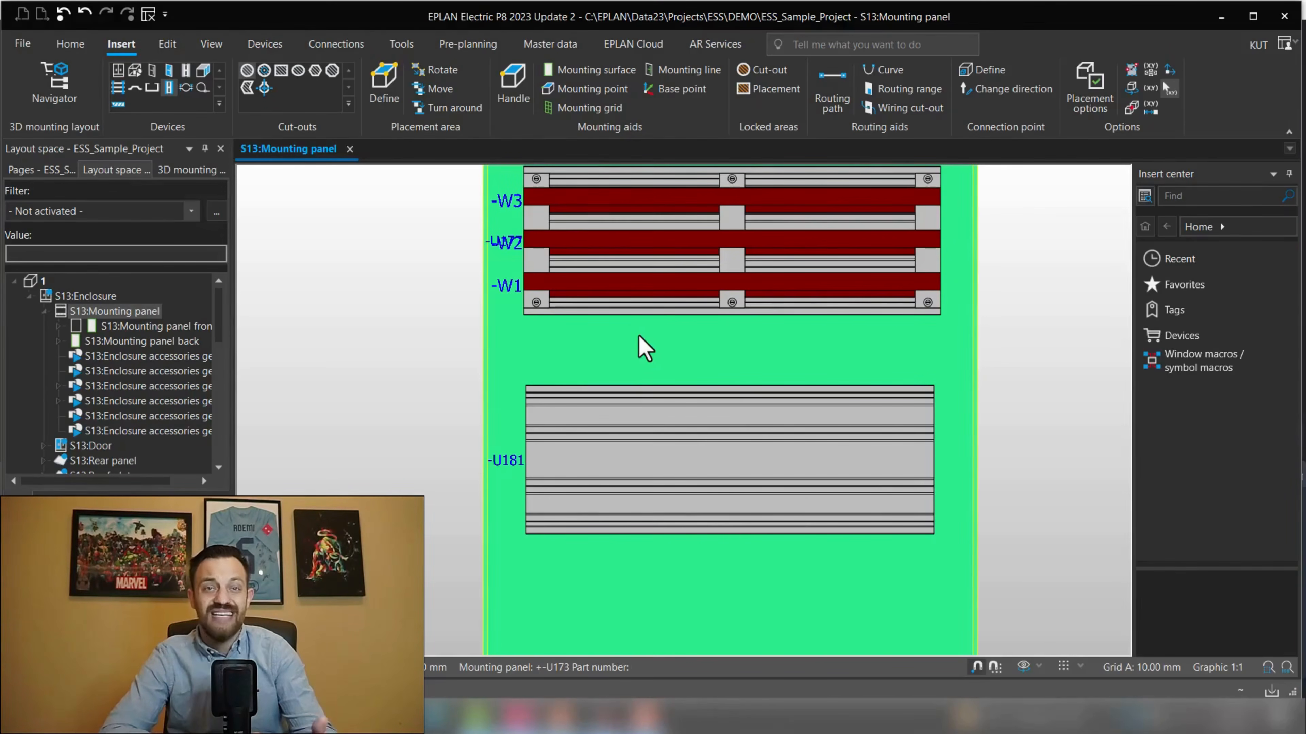
click(546, 50)
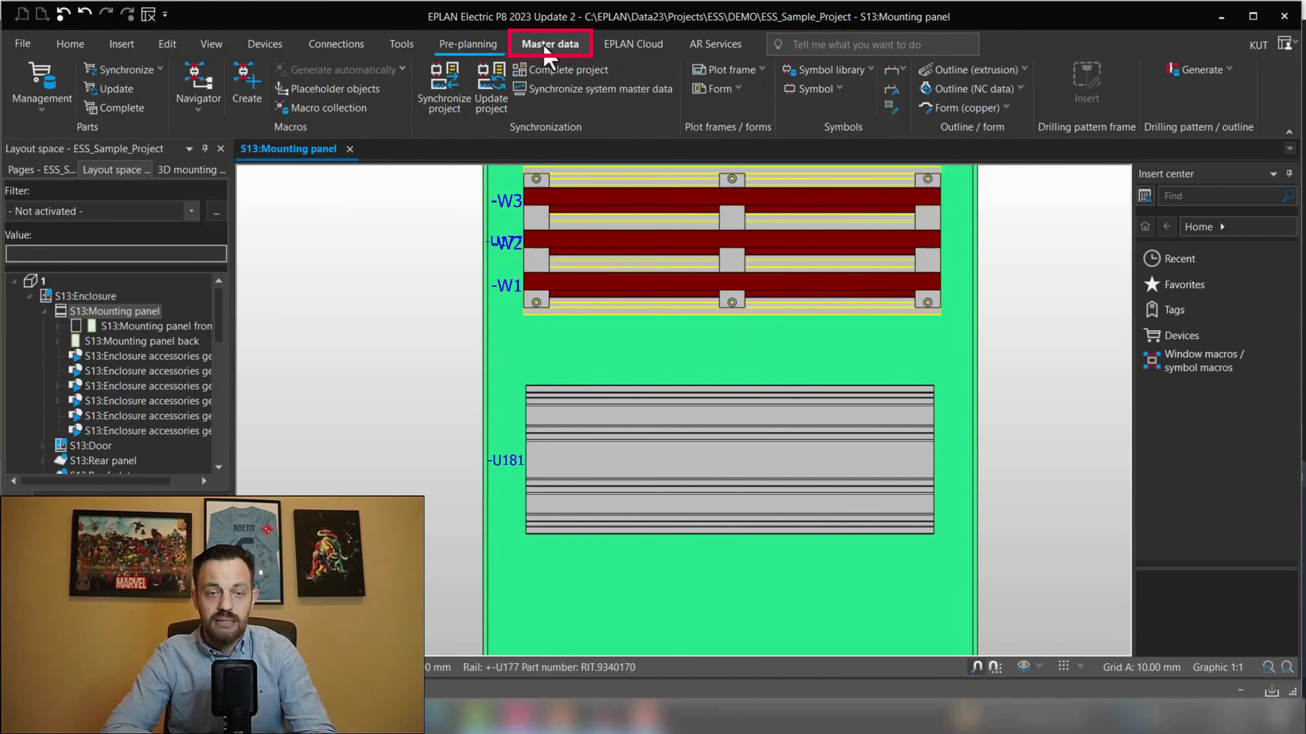
click(57, 88)
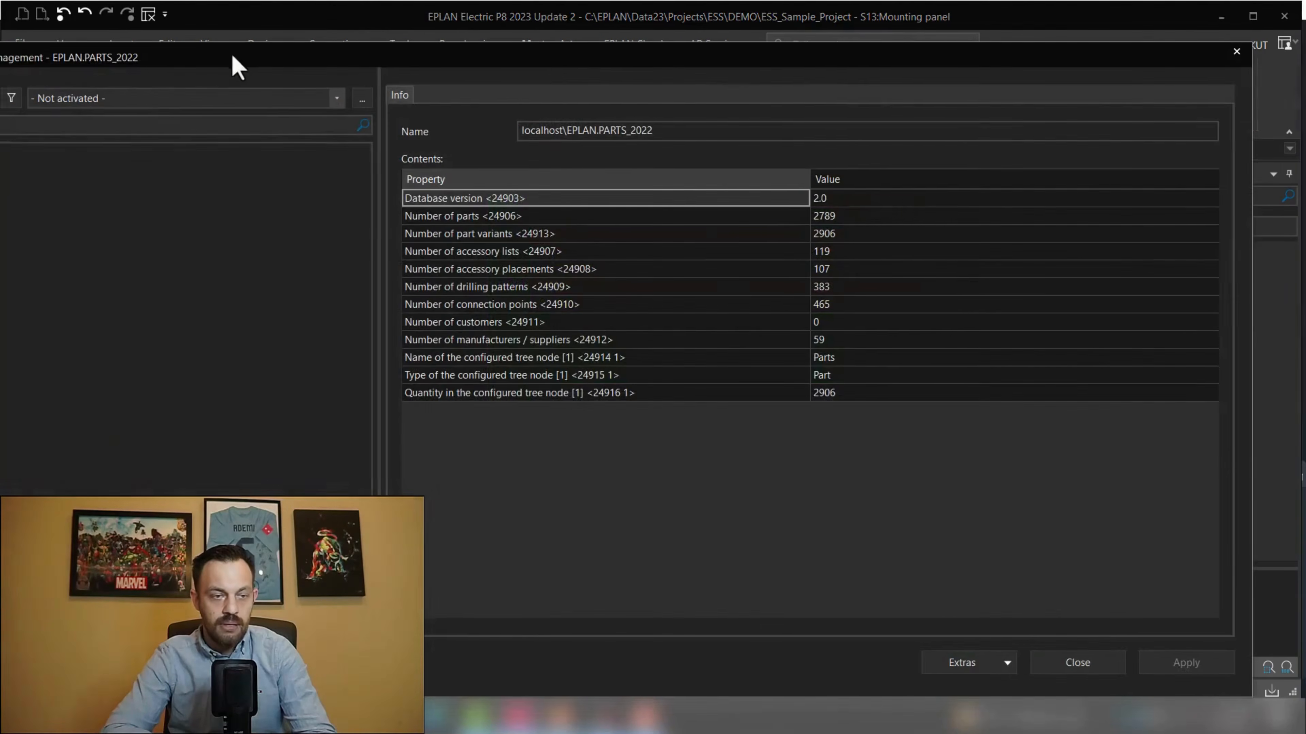
click(152, 126)
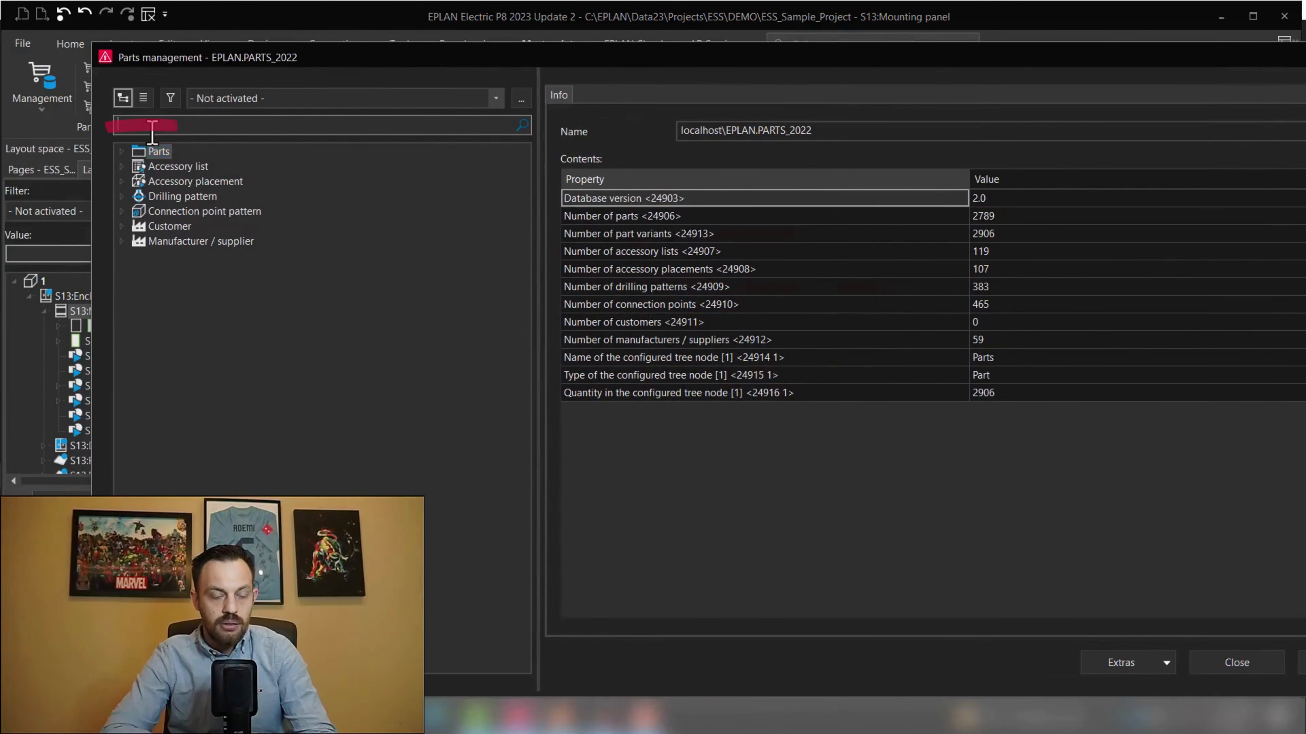
key(Return)
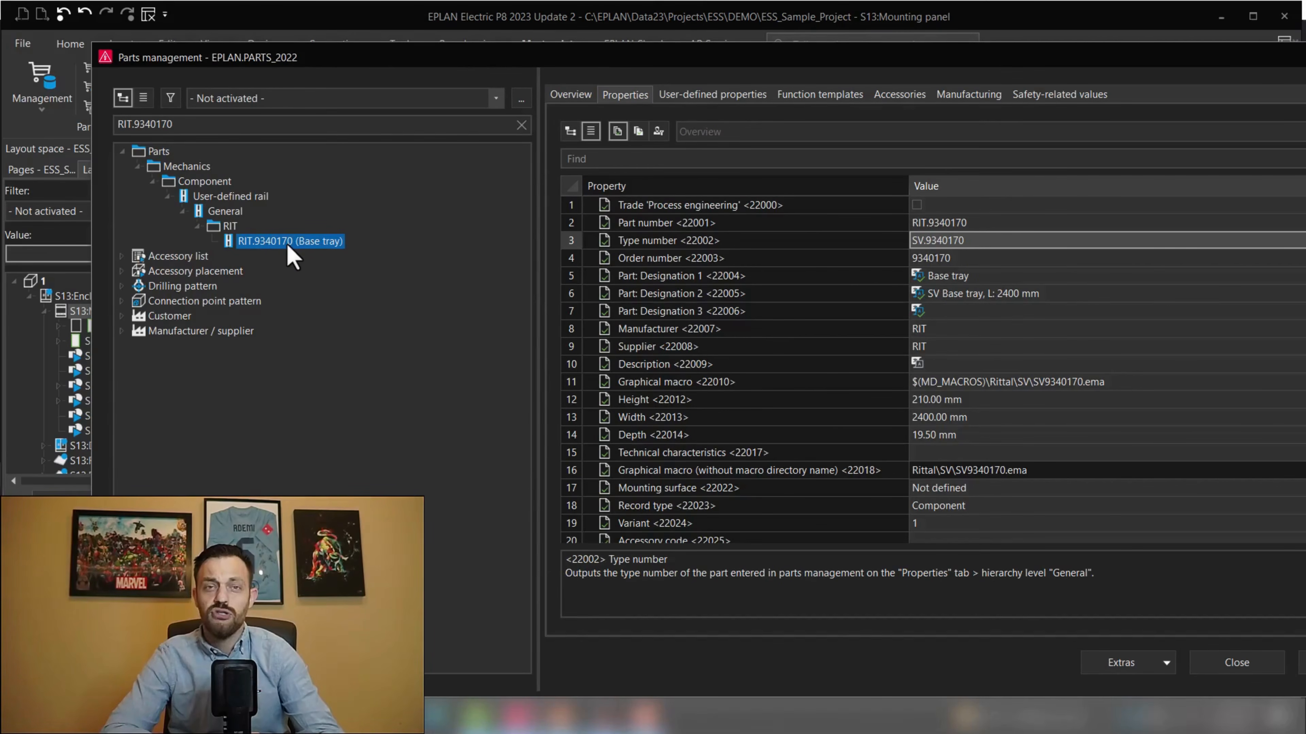
Filter the base tray's properties for macro and for length entries, then close parts management
click(636, 154)
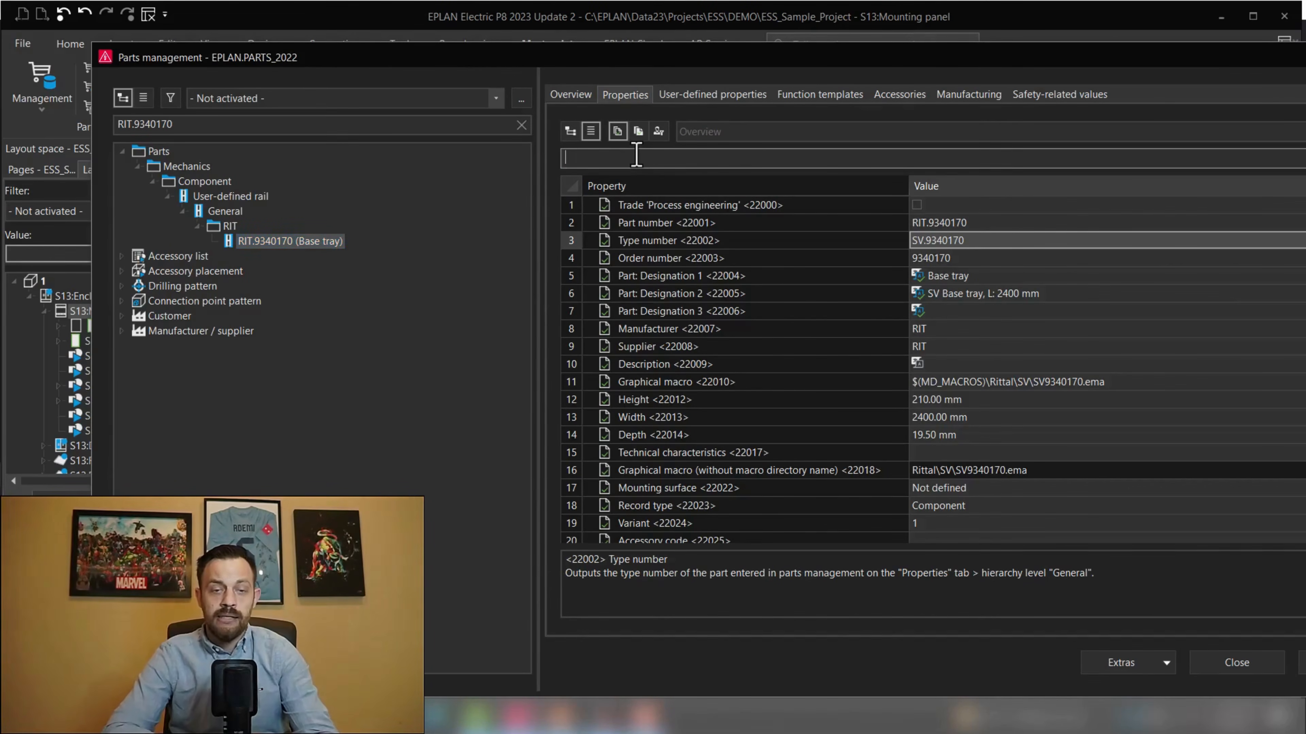
text(macro)
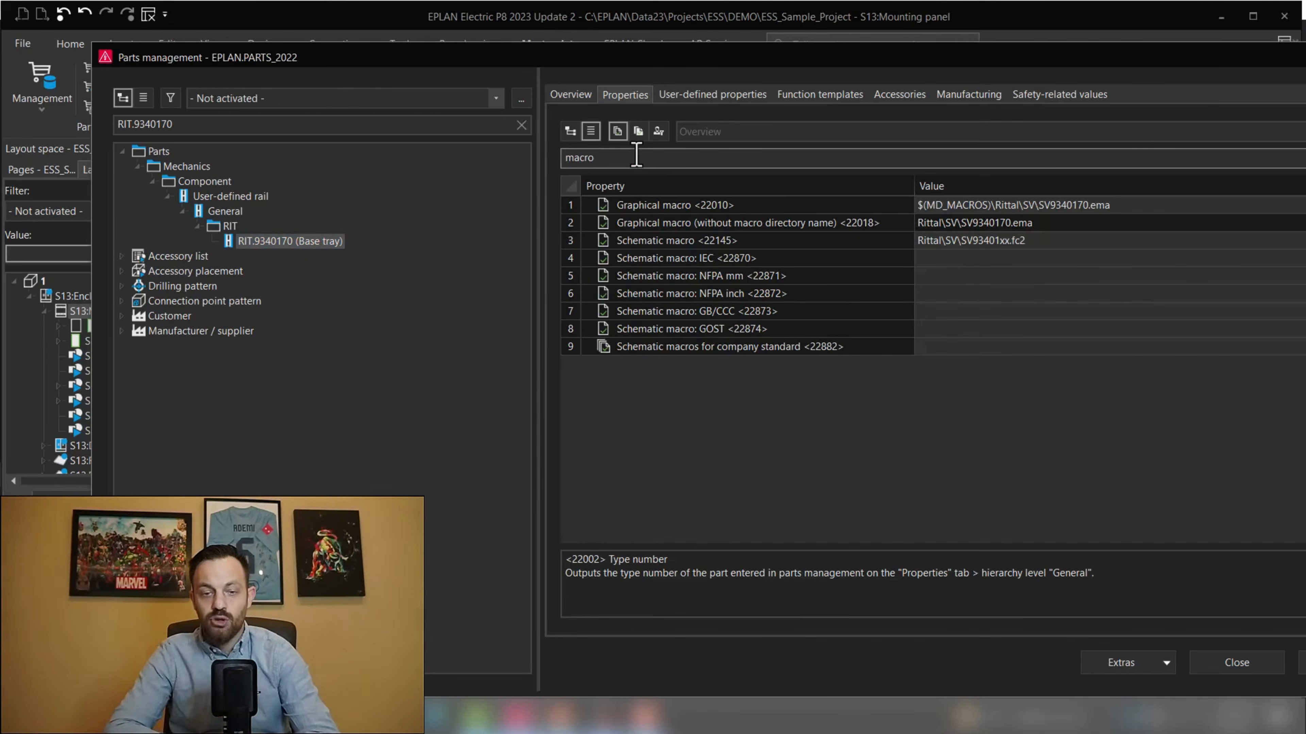
click(680, 242)
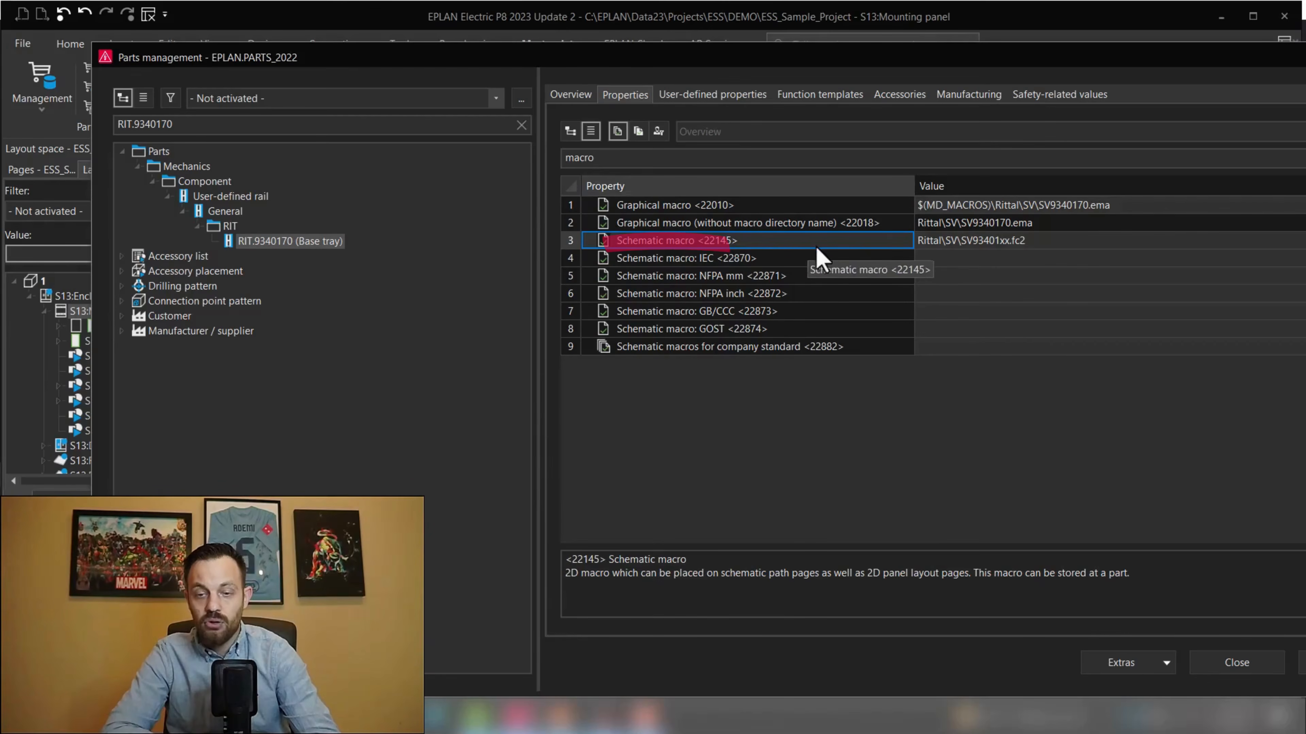
click(1036, 243)
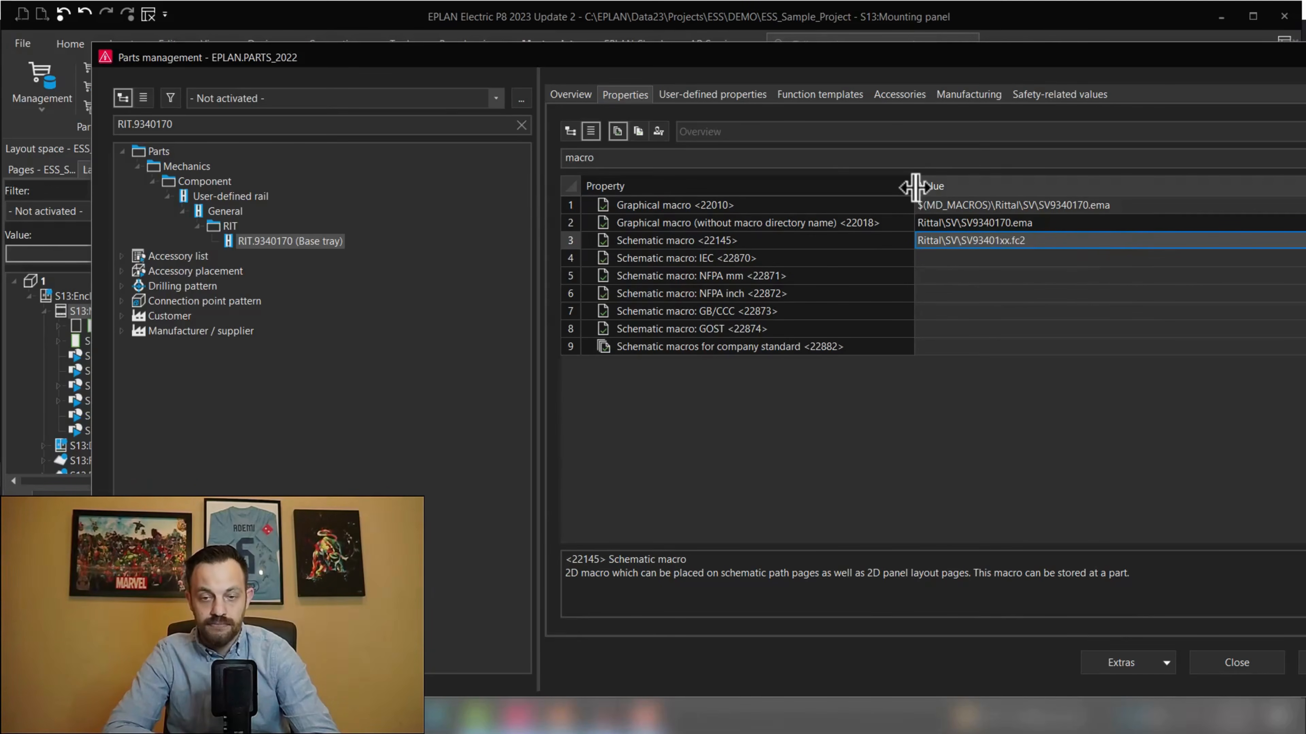
drag(914, 184, 840, 186)
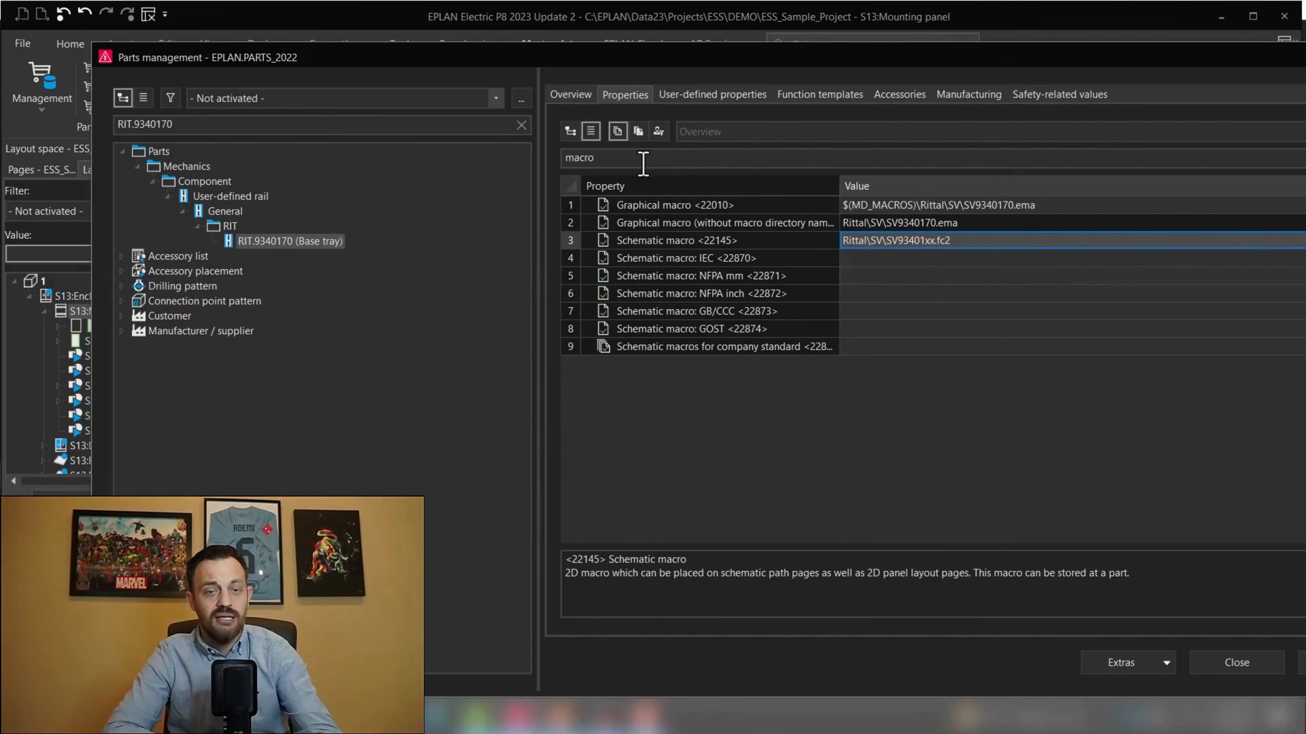
drag(643, 160, 557, 161)
text(length)
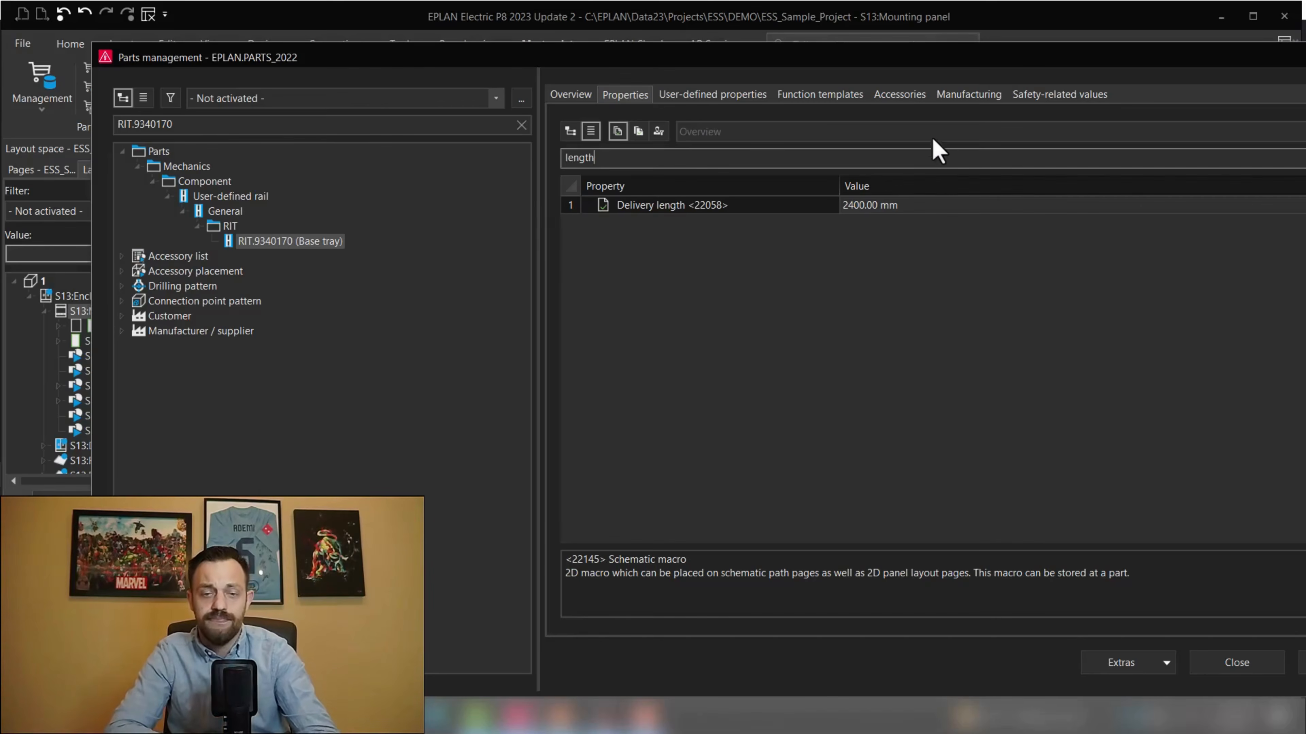
drag(772, 47, 611, 63)
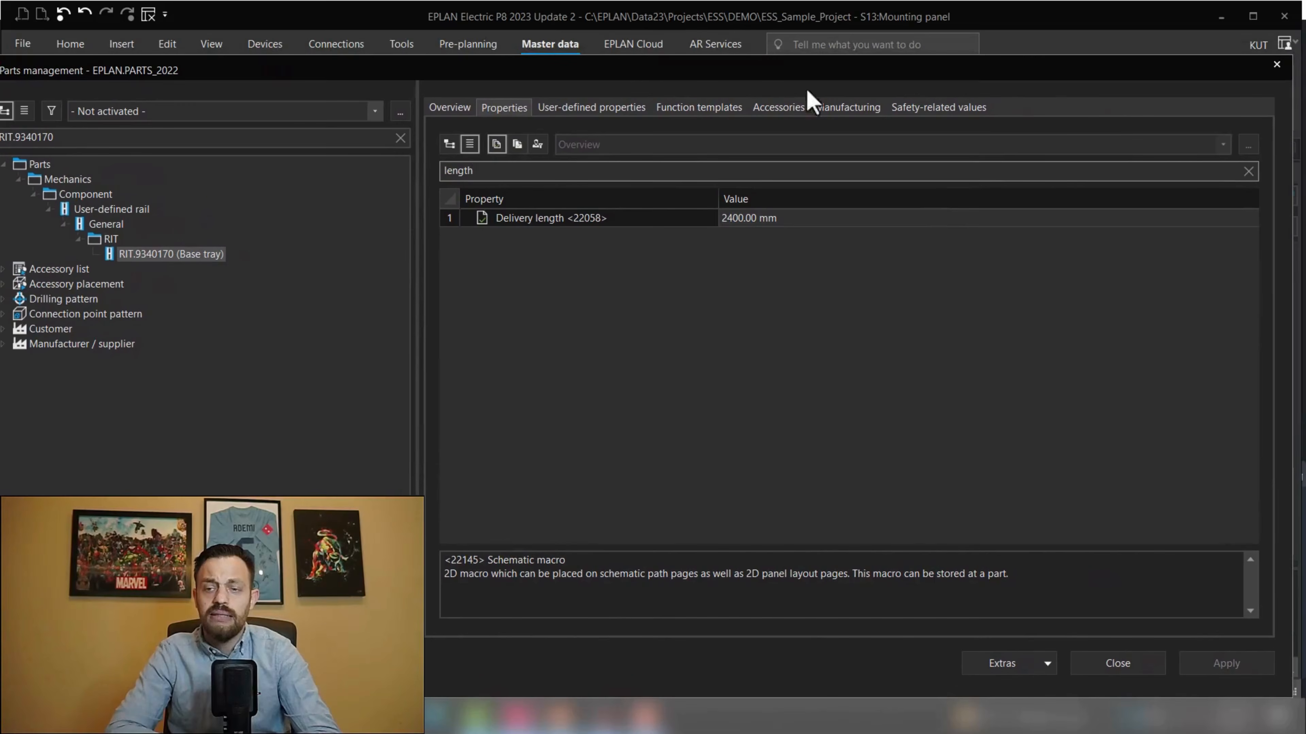
click(1276, 64)
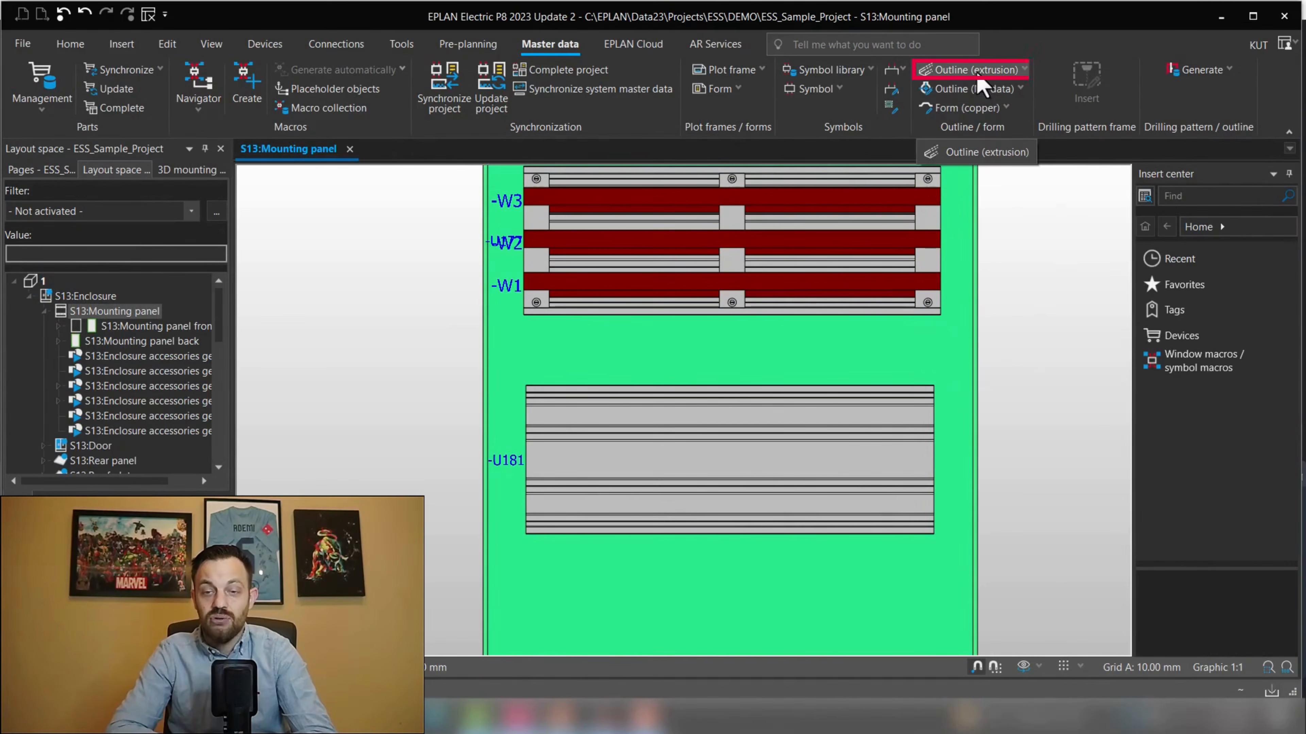
Open the extrusion outline file SV93401xx.fc2 from the Rittal SV macro folder
click(1024, 71)
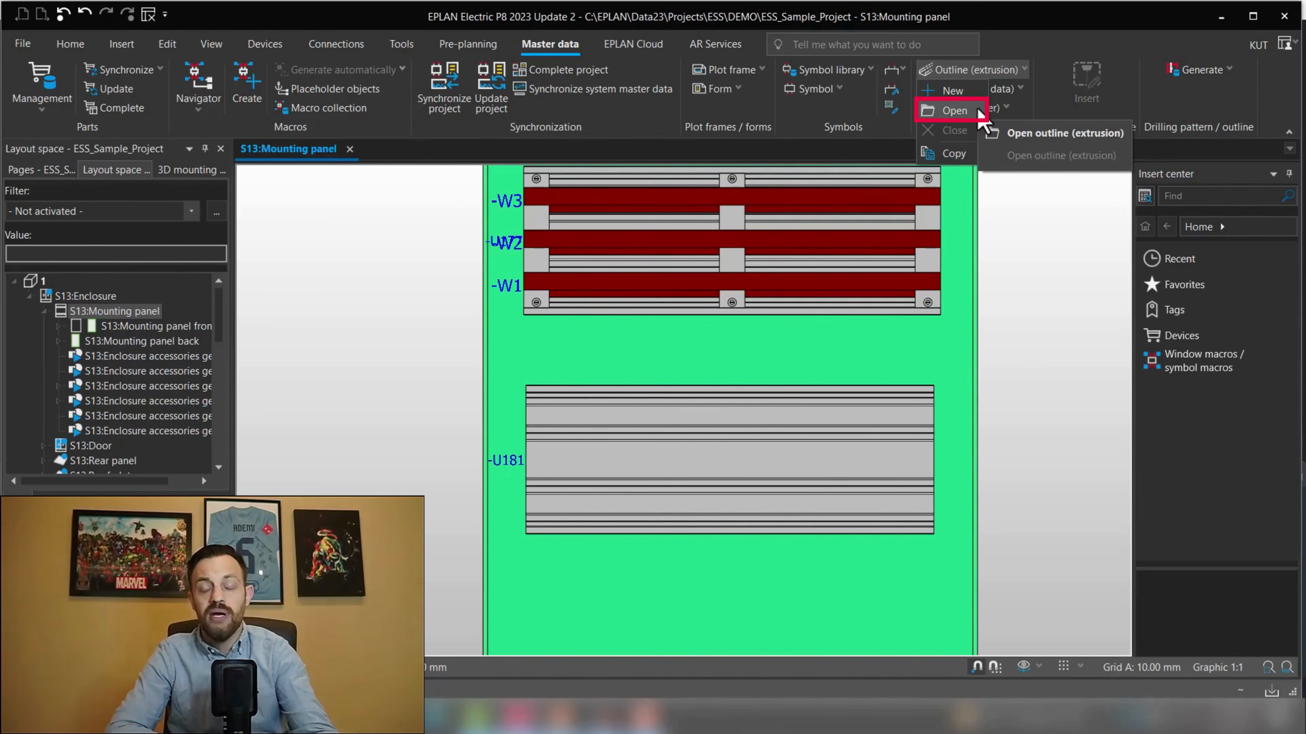
click(954, 110)
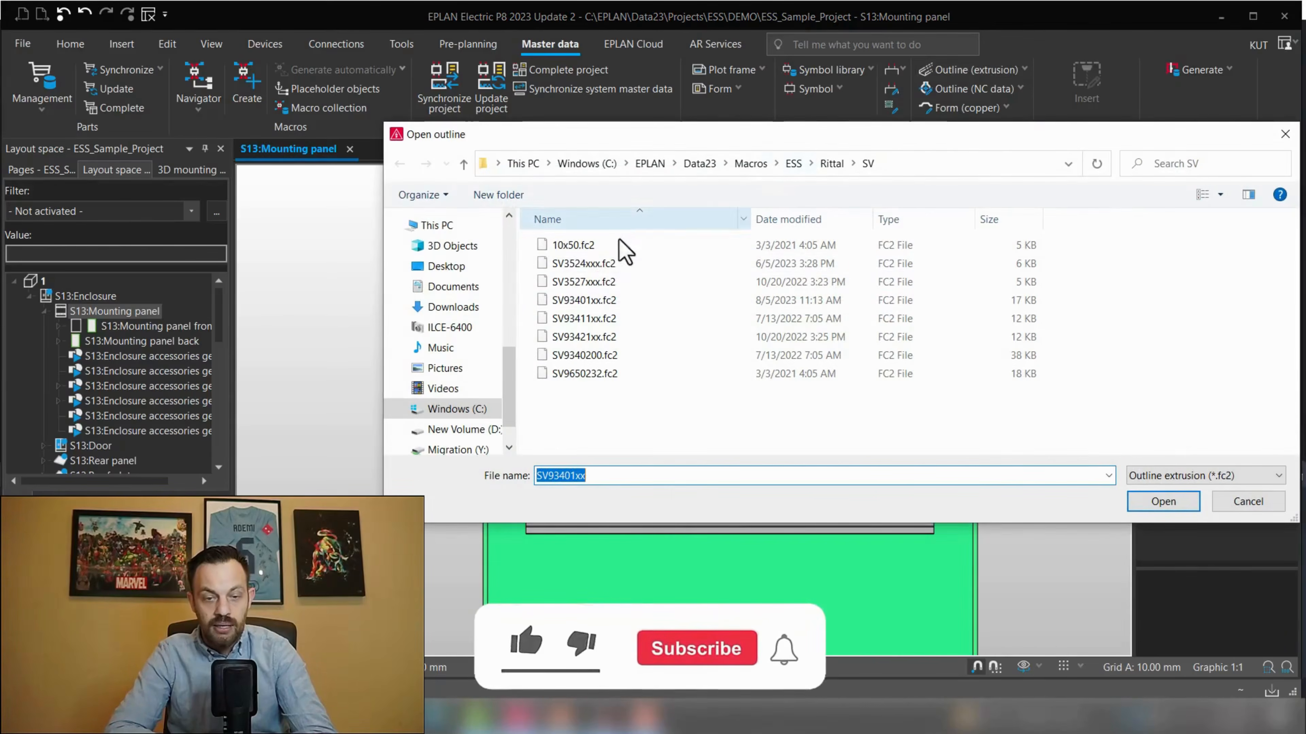
click(588, 303)
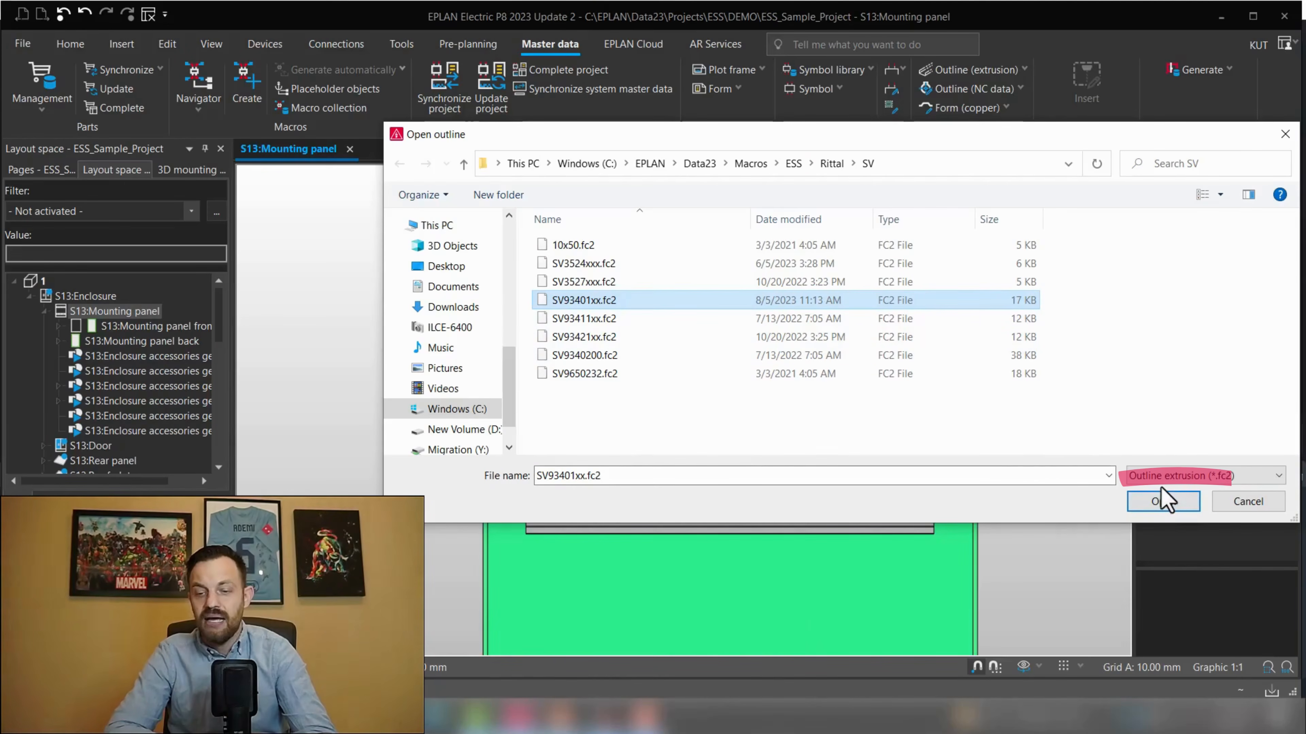
click(1177, 501)
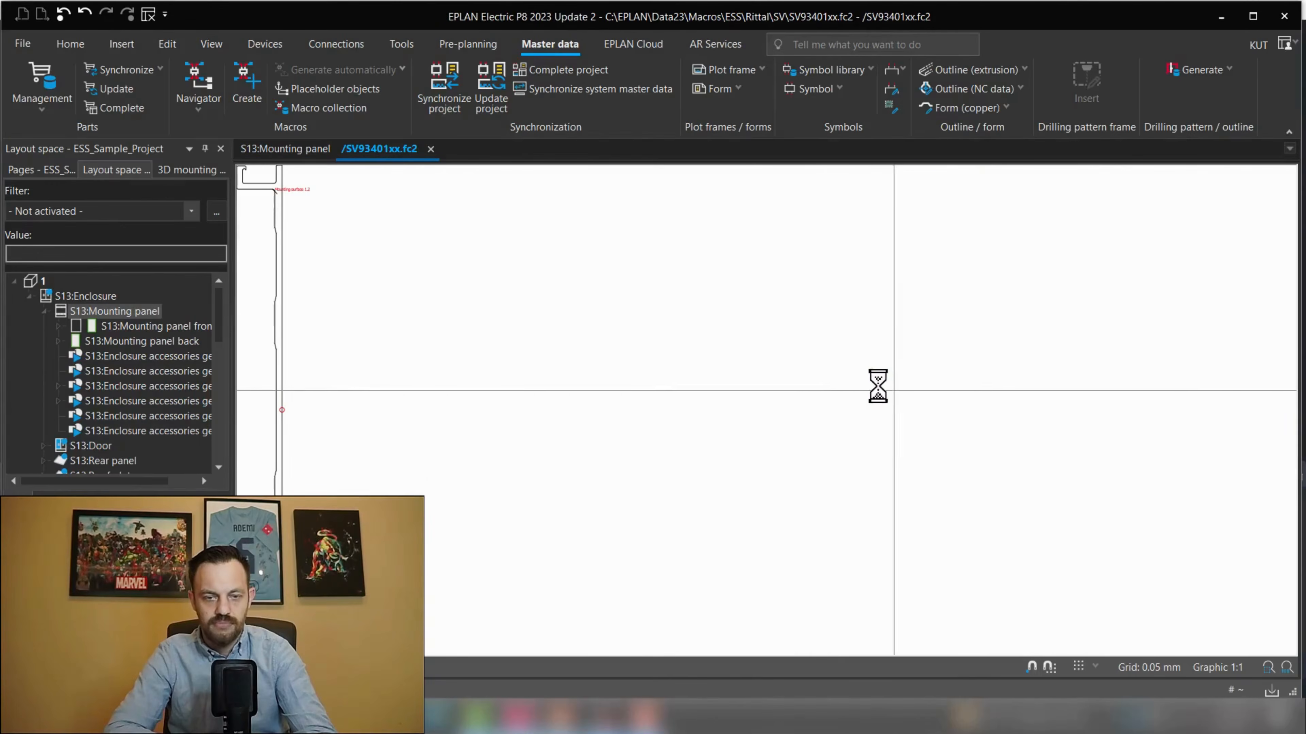
Examine the base tray's extrusion outline profile and its mounting surfaces, then close the outline tab
mouse_move(543, 408)
middle_down()
mouse_move(601, 379)
mouse_move(602, 447)
mouse_move(601, 432)
middle_up()
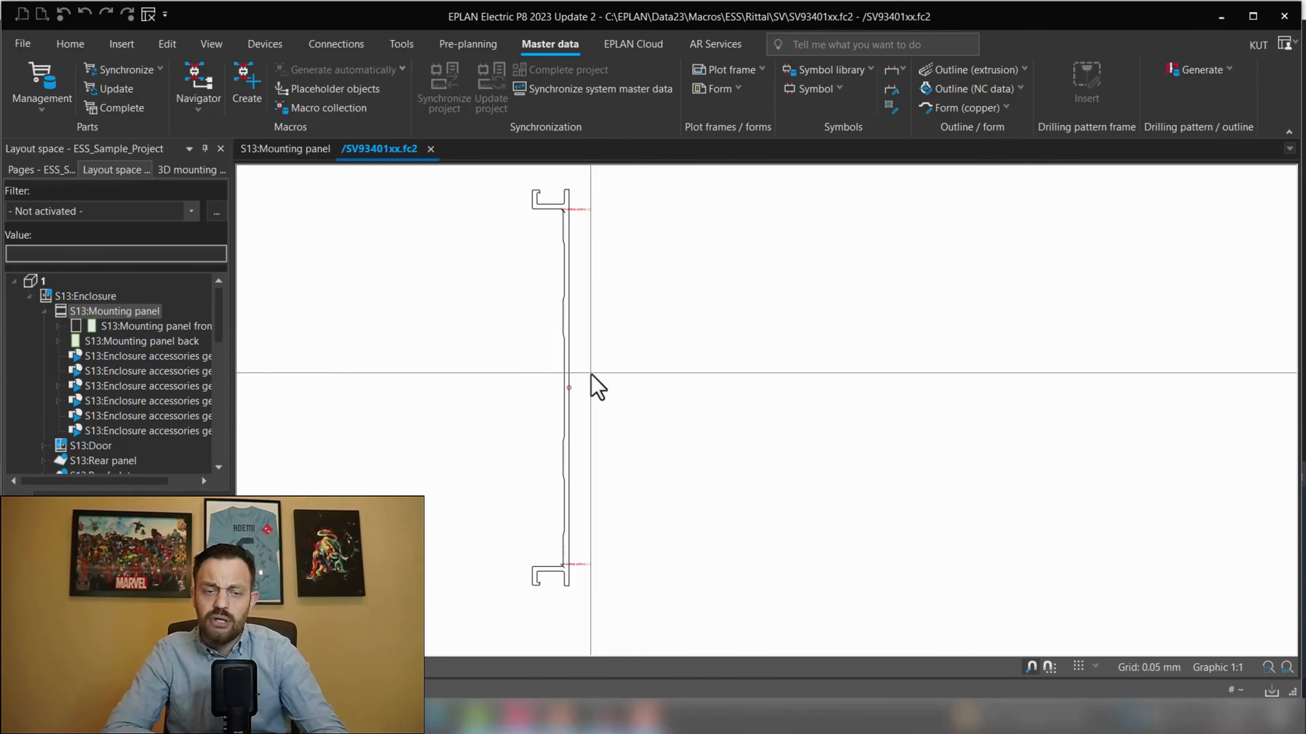
middle_drag(591, 374, 627, 389)
scroll(626, 339, up, 3)
middle_drag(620, 507, 644, 386)
scroll(662, 464, up, 2)
scroll(645, 507, up, 2)
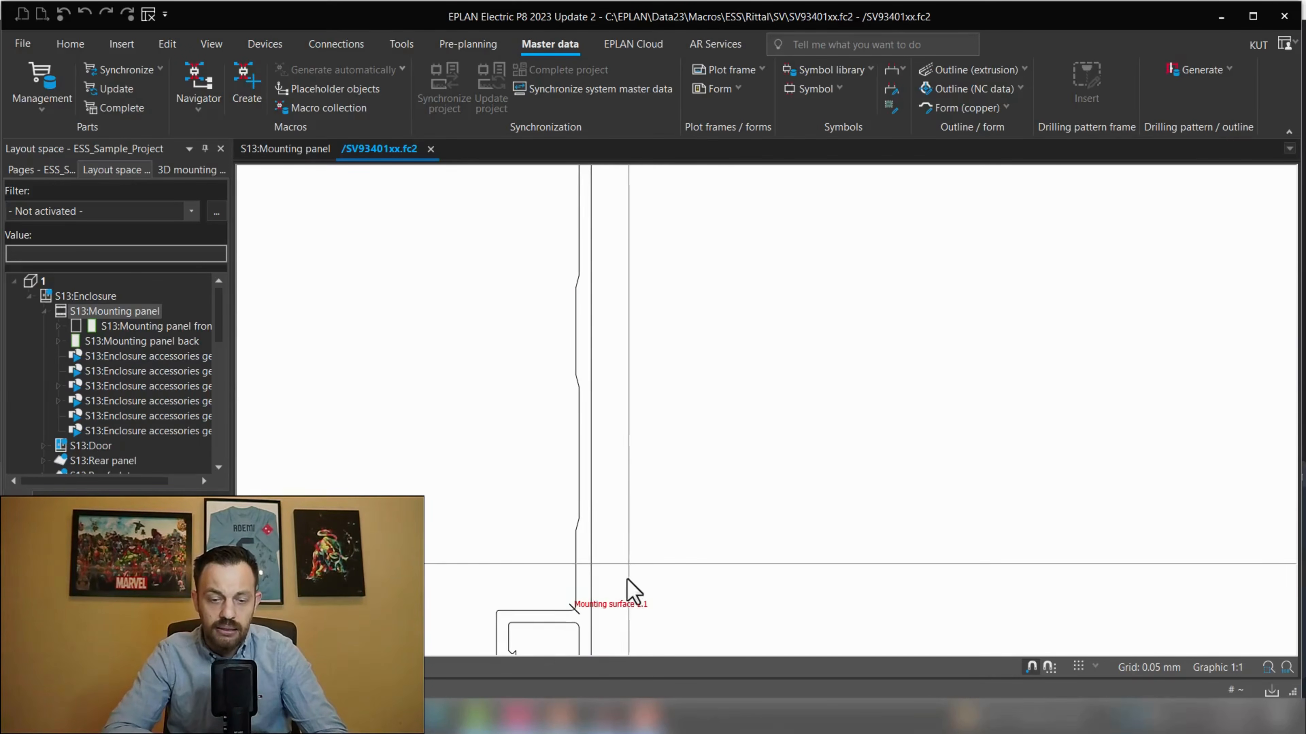
scroll(697, 469, down, 1)
middle_drag(701, 473, 689, 540)
middle_drag(658, 475, 676, 548)
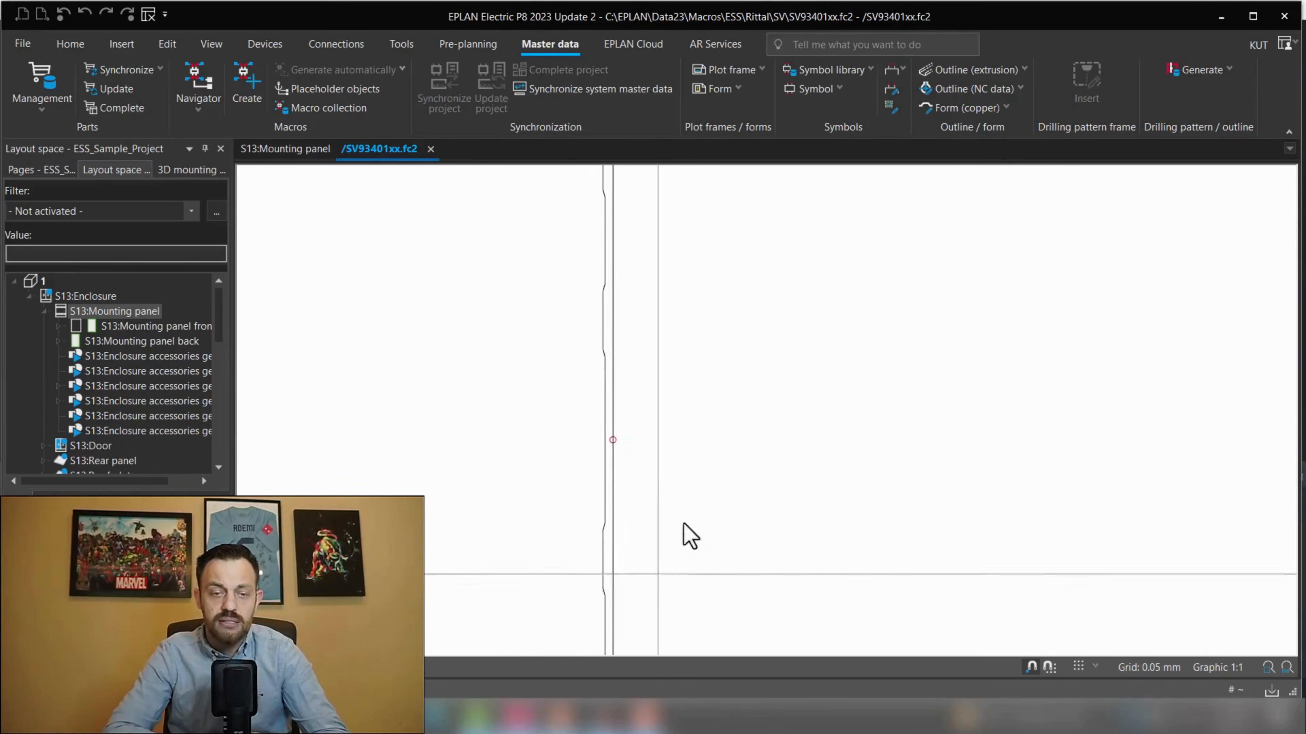
scroll(667, 417, down, 3)
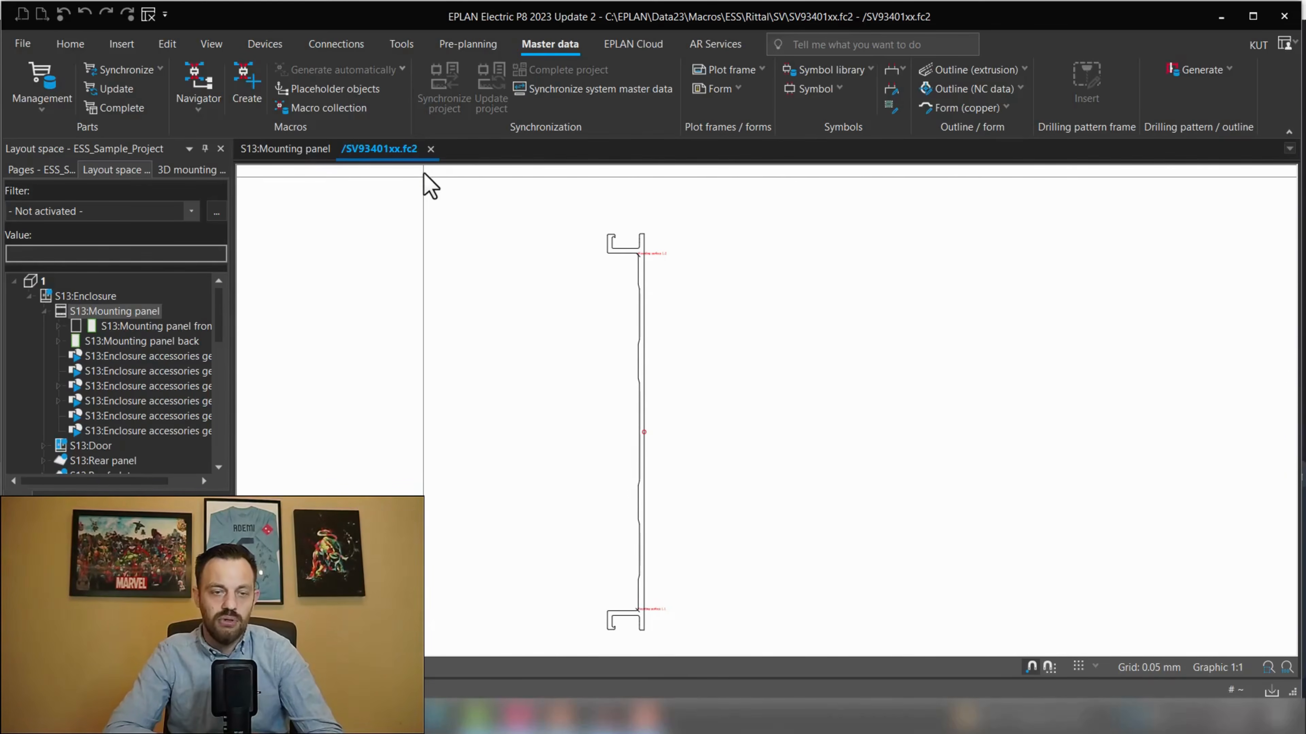
click(431, 149)
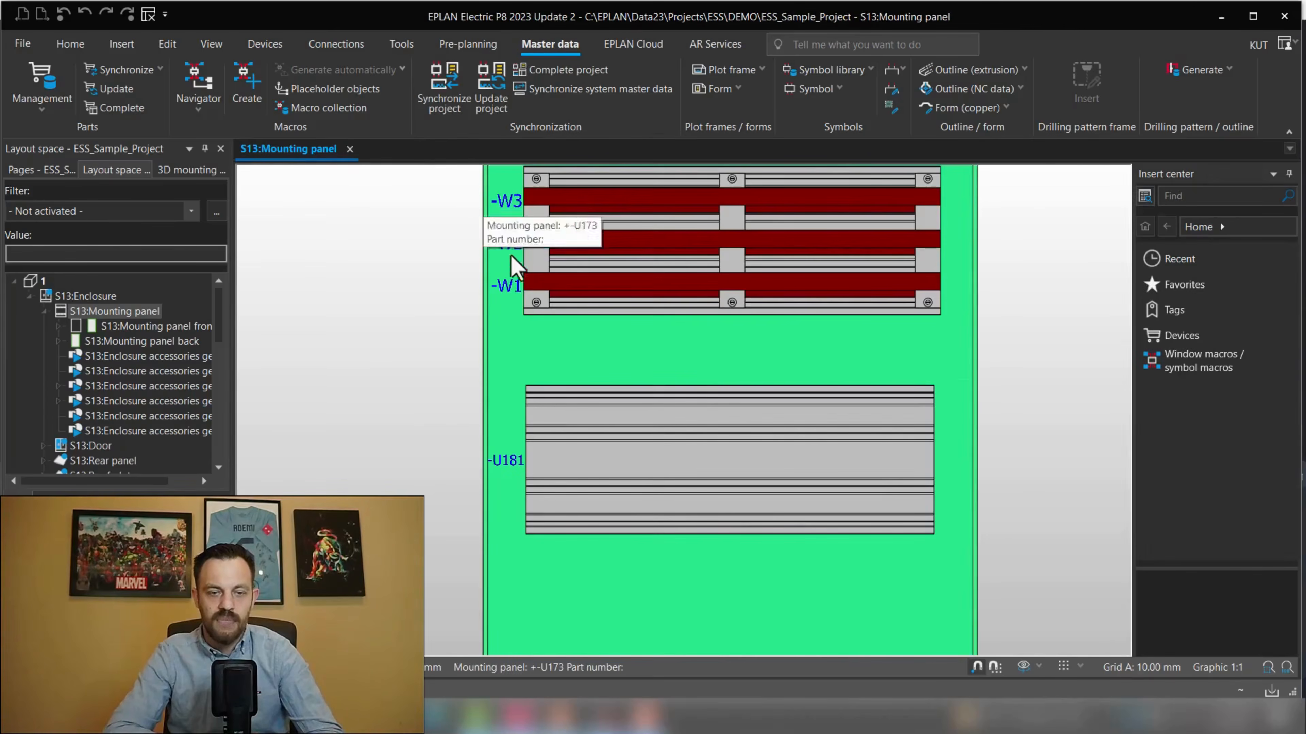